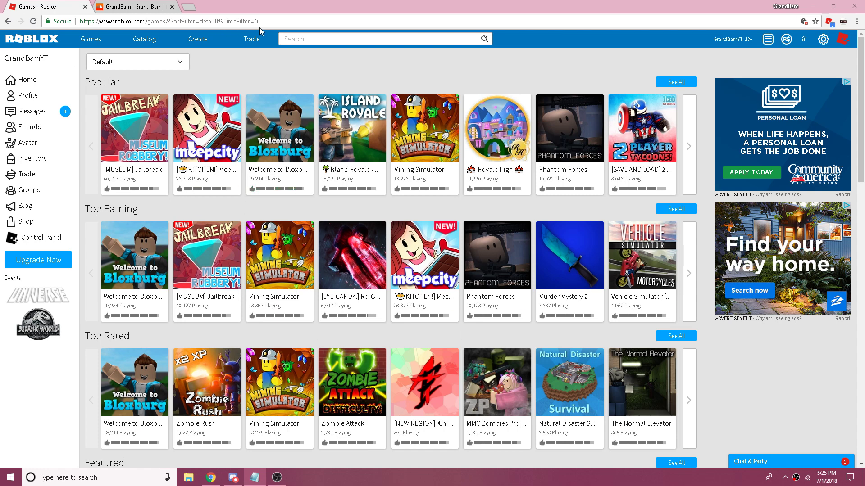
Open a new blank browser tab next to the Roblox games page
click(188, 7)
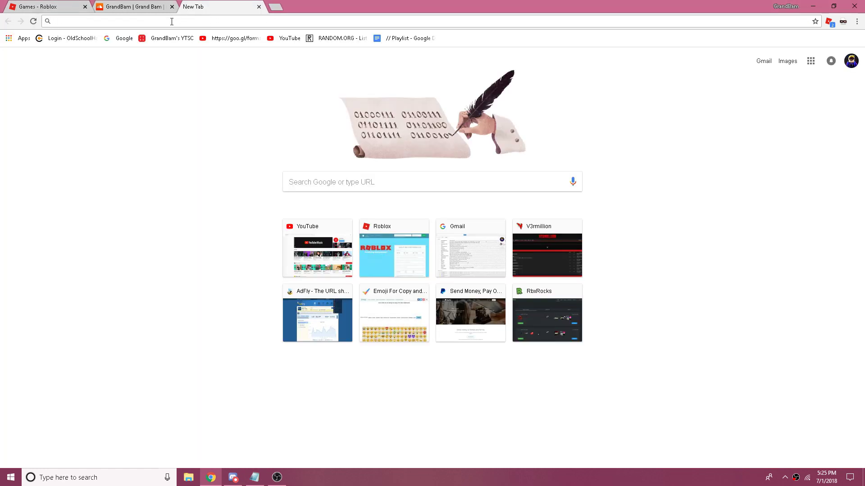
Paste the zipansion link, download Impact_Remastered.zip to the Desktop and close the ad tab
text(http://zipansion.com/1vhW8)
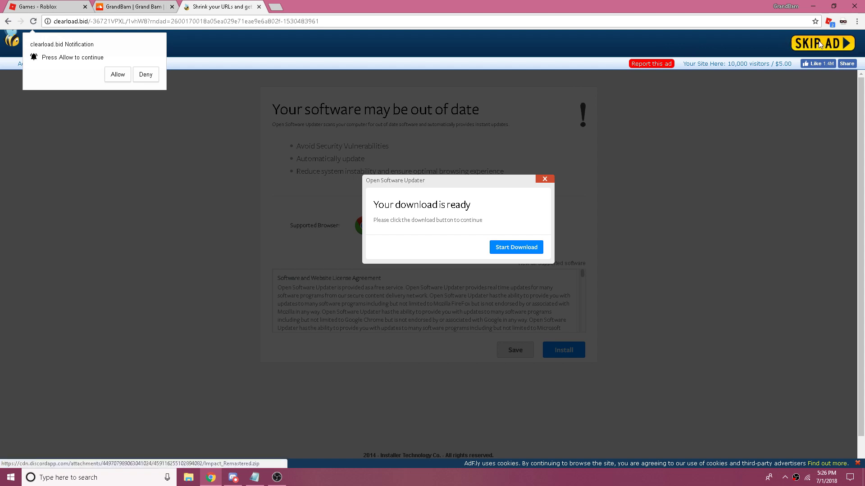
click(820, 44)
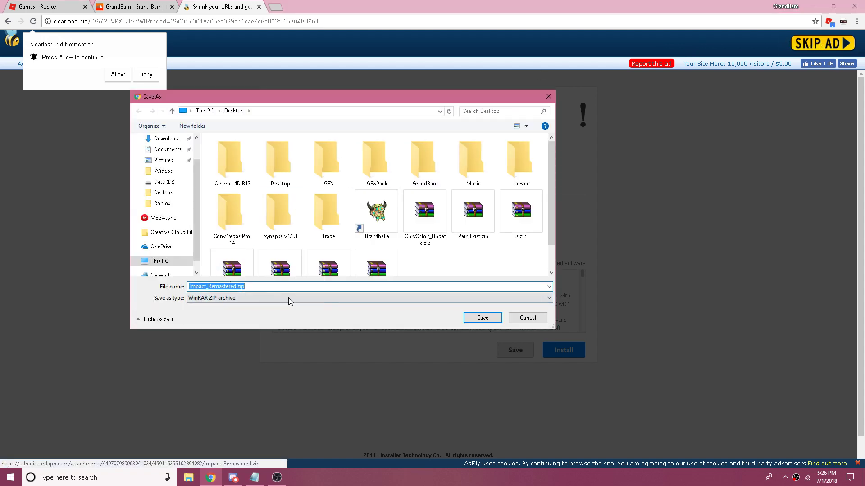
click(483, 318)
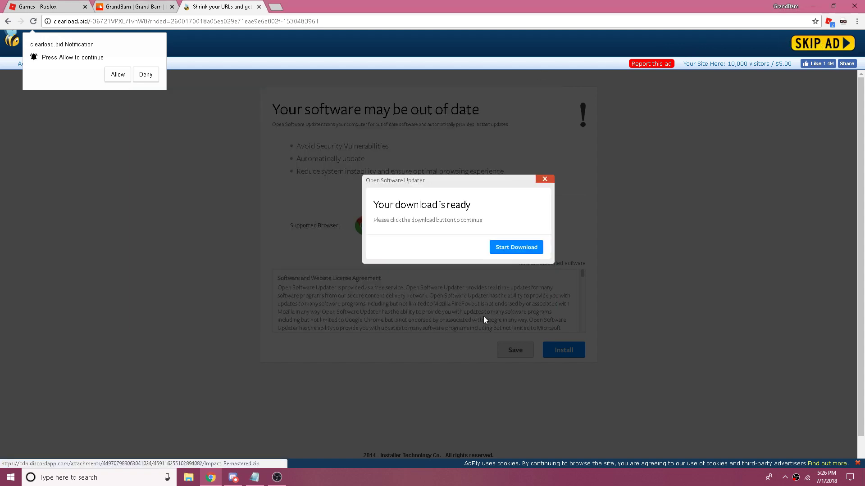
click(260, 7)
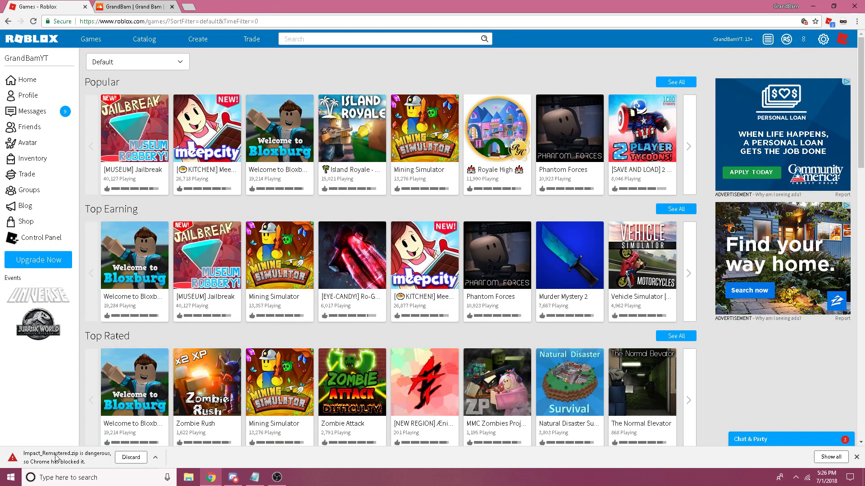
In Chrome's Downloads, keep the blocked Impact_Remastered.zip and show it in its folder
click(857, 21)
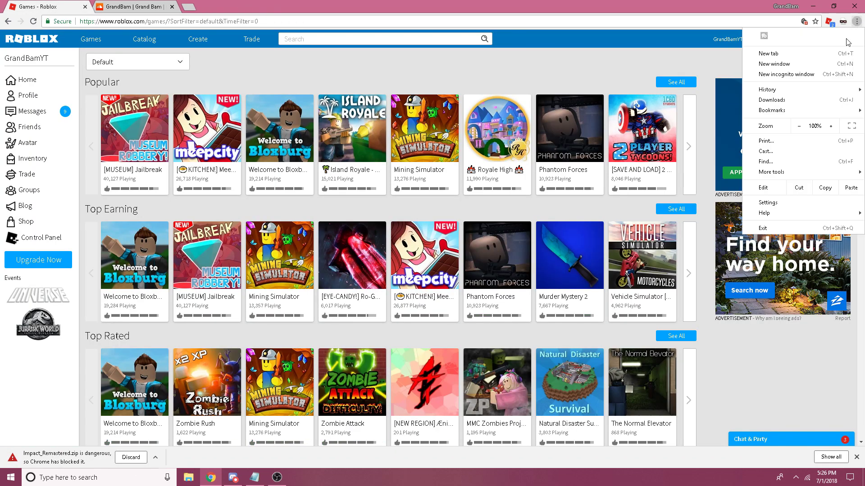
click(771, 99)
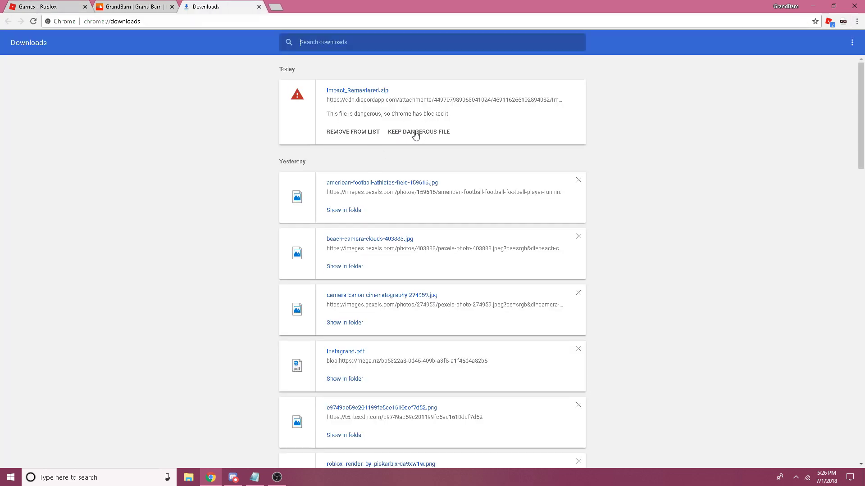
click(415, 134)
click(480, 89)
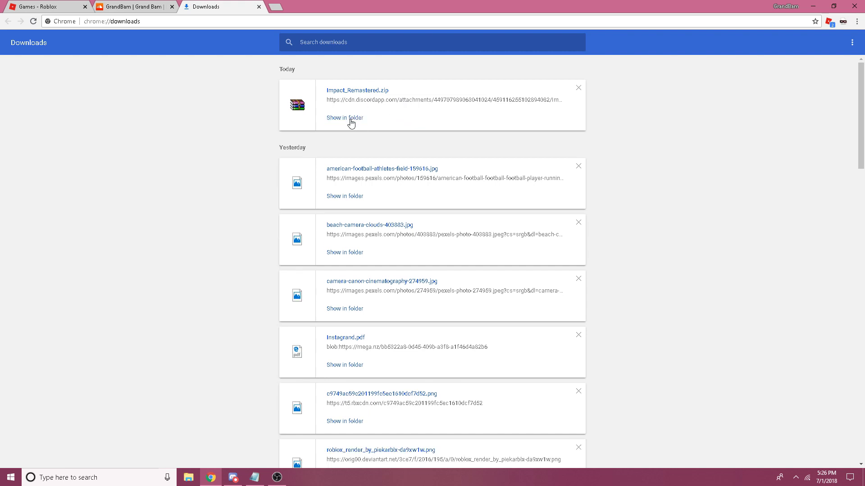
click(349, 118)
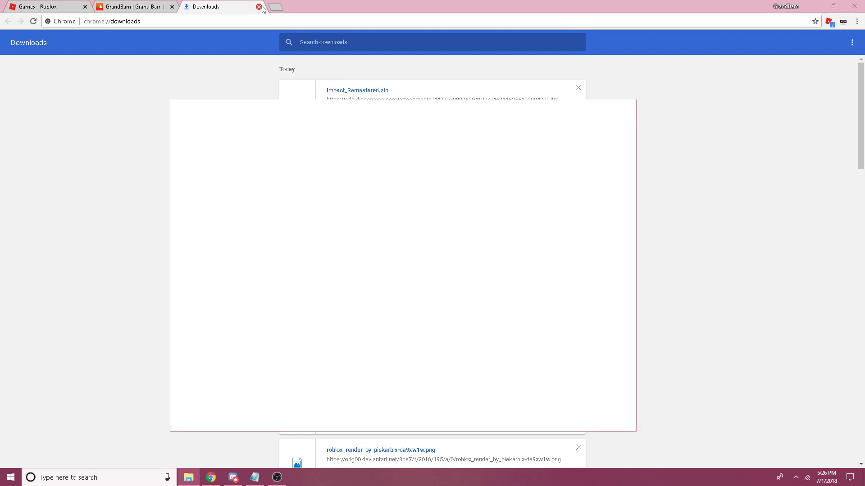
click(572, 111)
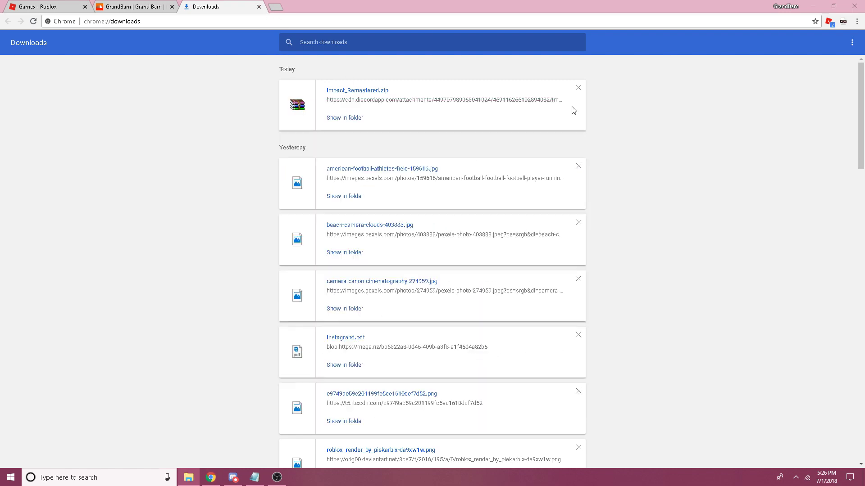
click(259, 6)
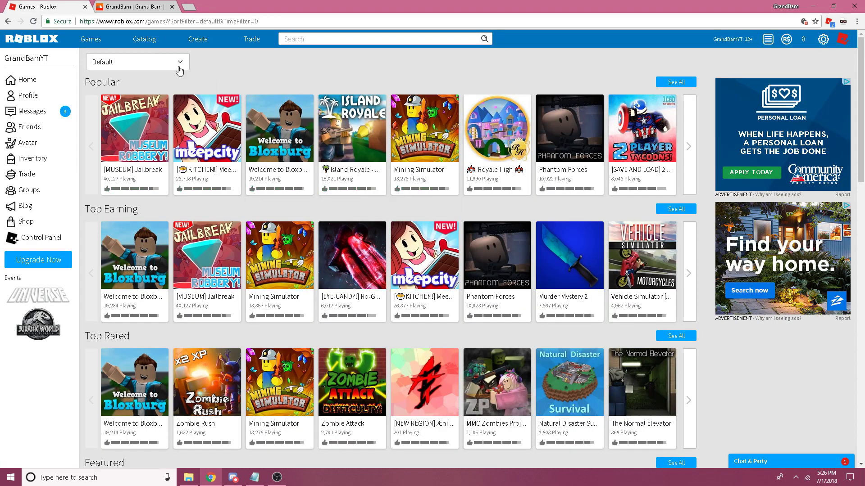
Go to Create, open one of your own games' page and launch it in Roblox
click(192, 39)
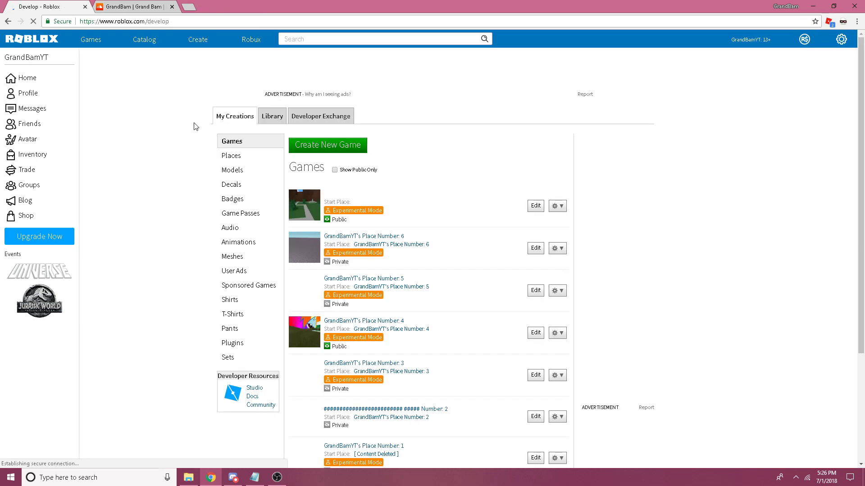
click(331, 196)
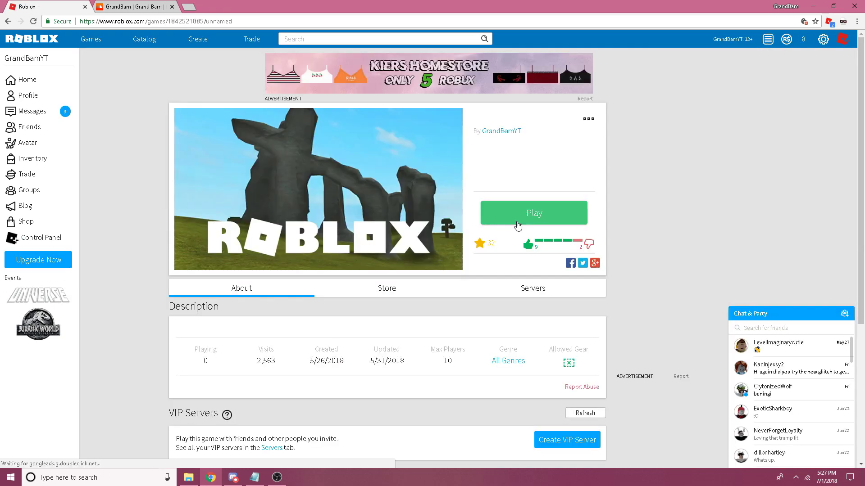
click(516, 221)
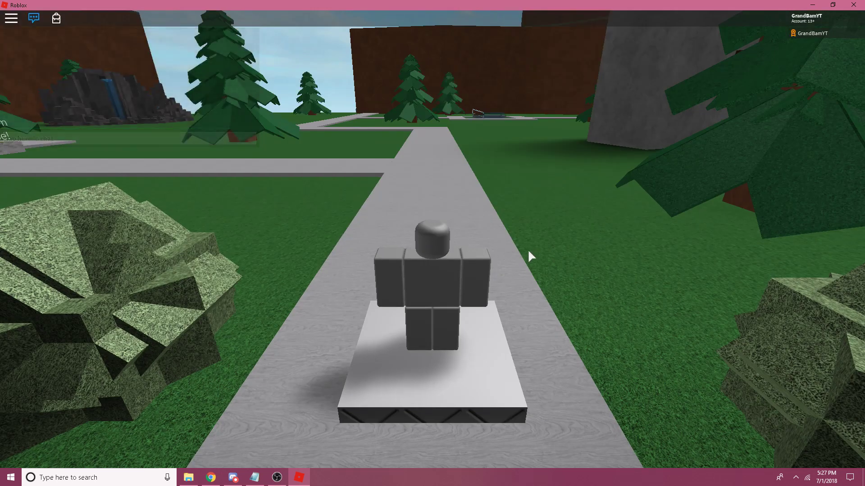
Run the avatar forward and turn it around the world with W and A
key(w)
key(a)
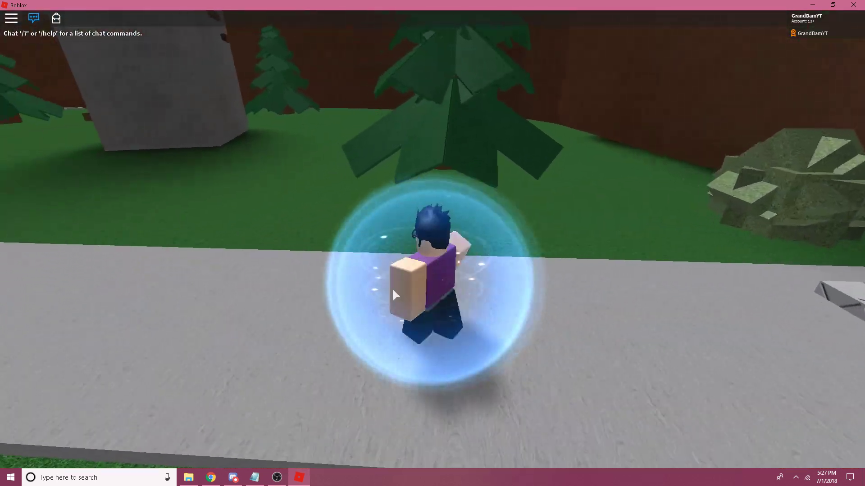
Open Impact_Remastered.zip in WinRAR, dismiss the nag and enter the Impact Remastered folder
click(190, 478)
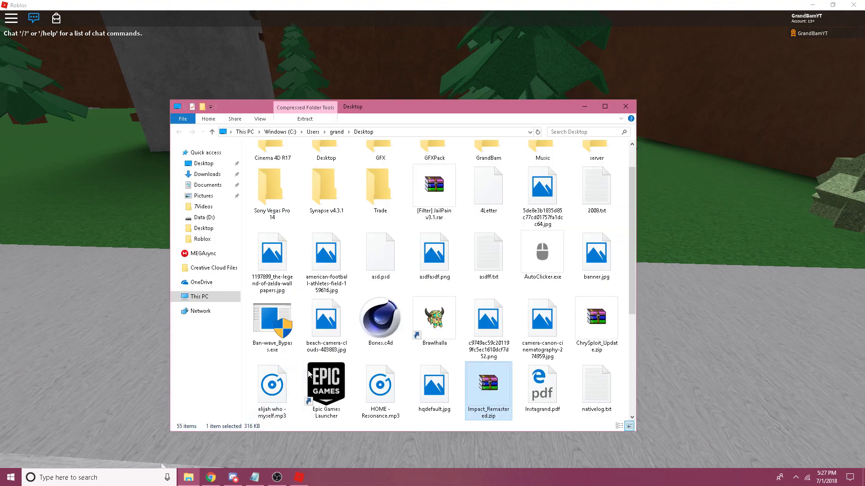
double_click(501, 387)
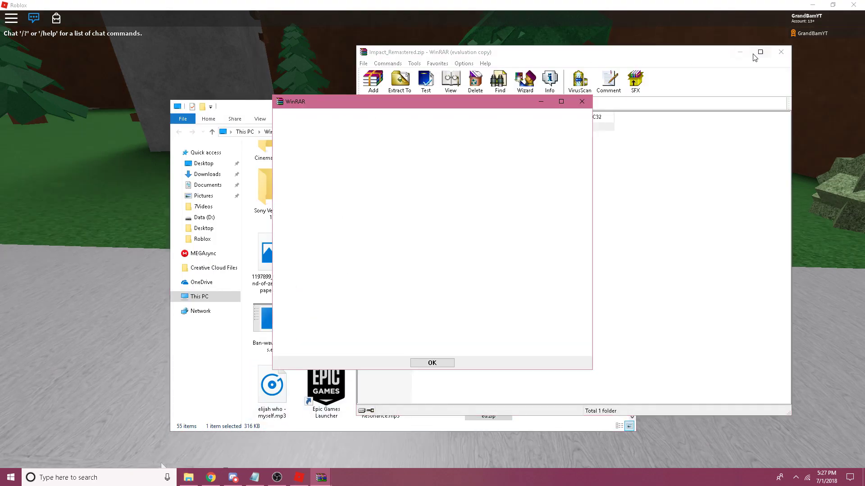
click(581, 99)
click(740, 52)
click(379, 407)
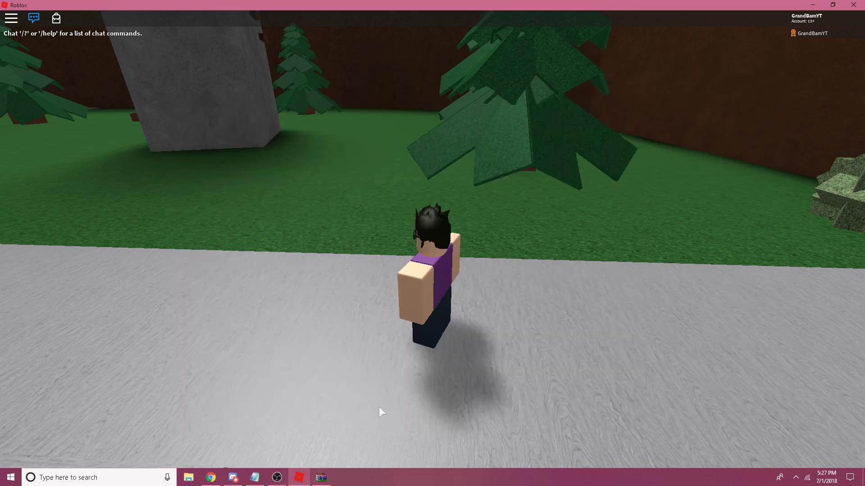
click(321, 477)
double_click(397, 137)
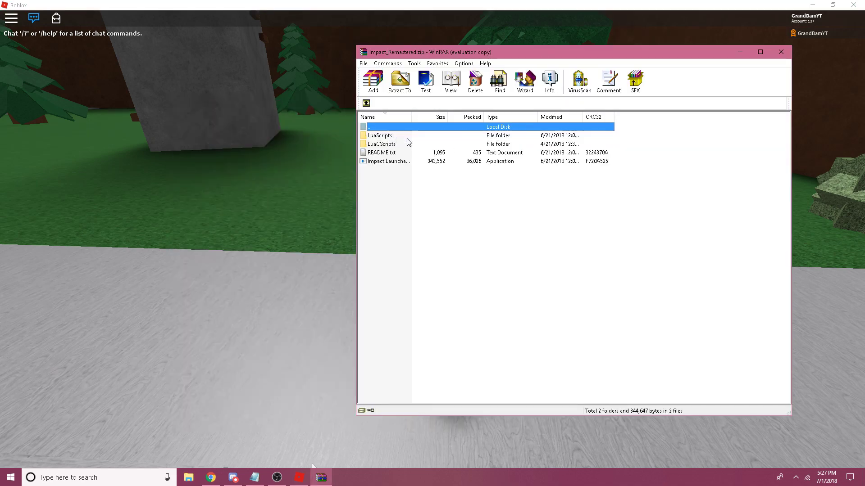
Open README.txt in Notepad and read through the Credits line
double_click(390, 154)
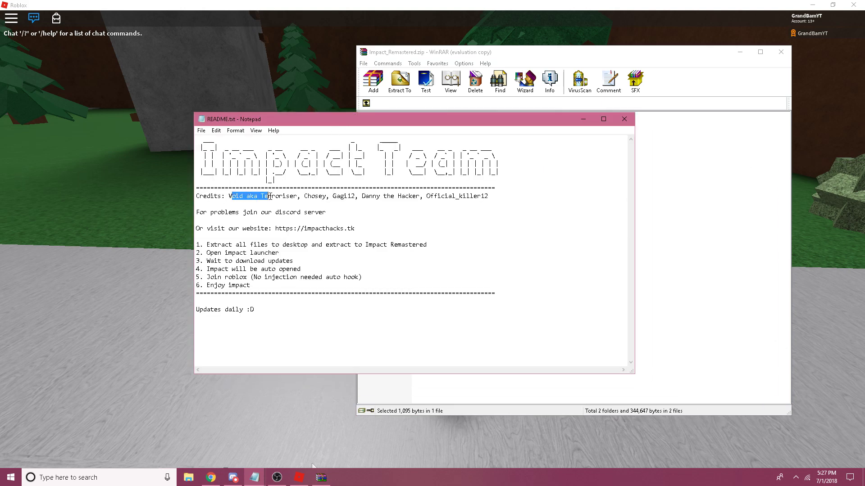
drag(229, 193, 492, 193)
click(494, 197)
Close the README and run Impact Launcher.exe from the archive
click(623, 120)
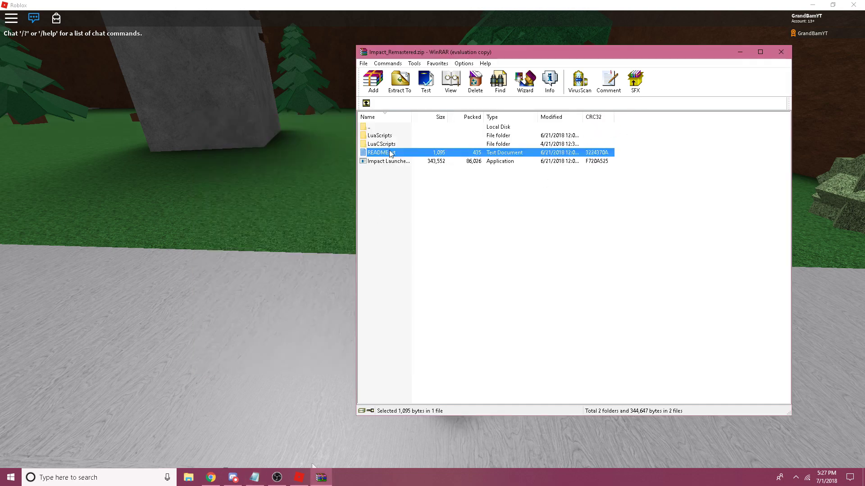
double_click(383, 162)
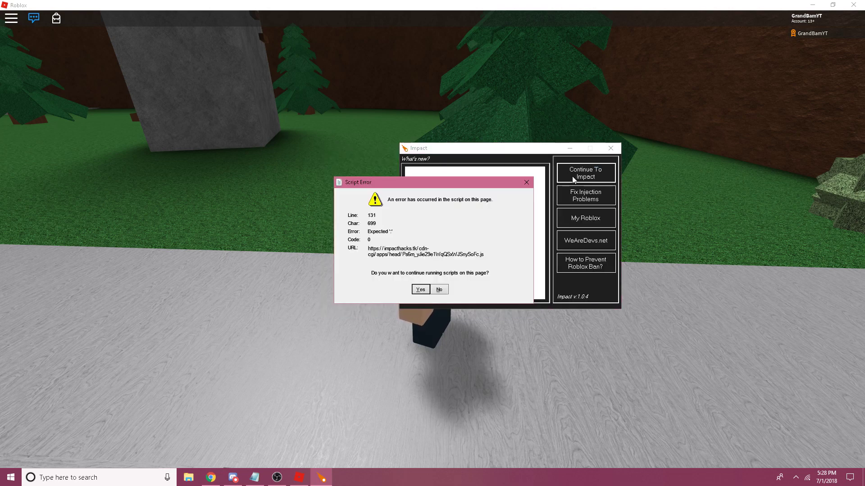
drag(444, 186, 348, 165)
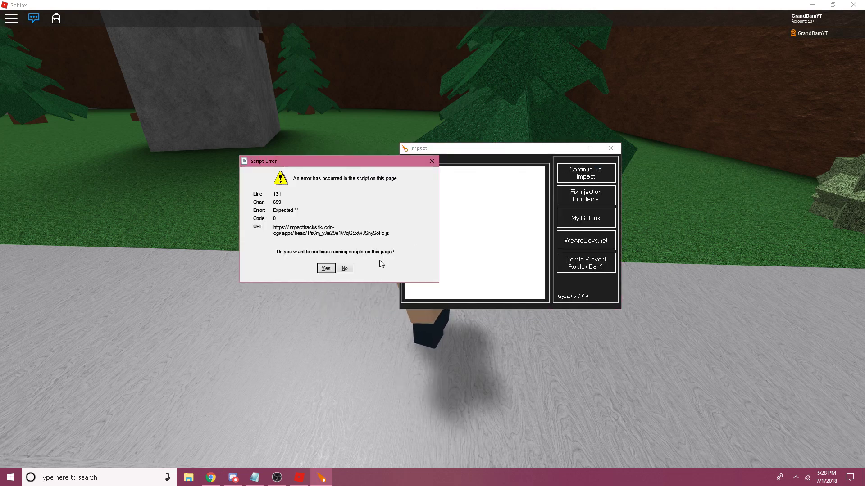
Answer Yes to the script errors and continue into the main hooked Impact window
click(326, 270)
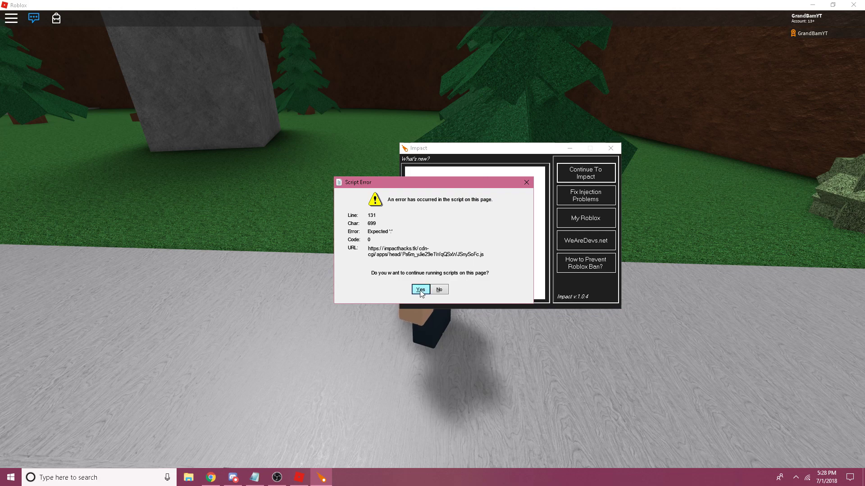
click(422, 291)
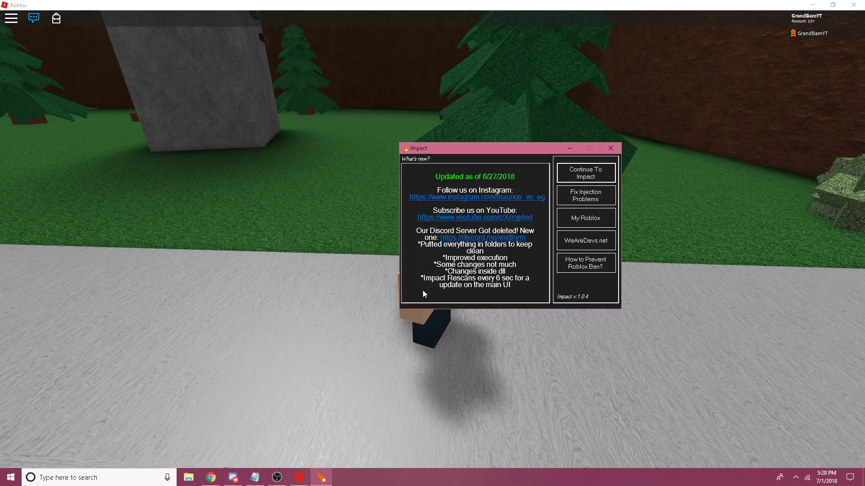
click(593, 178)
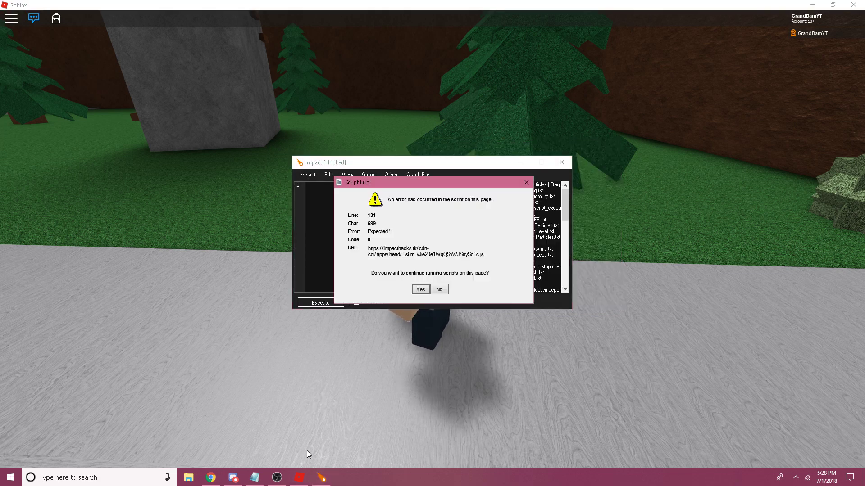
click(421, 289)
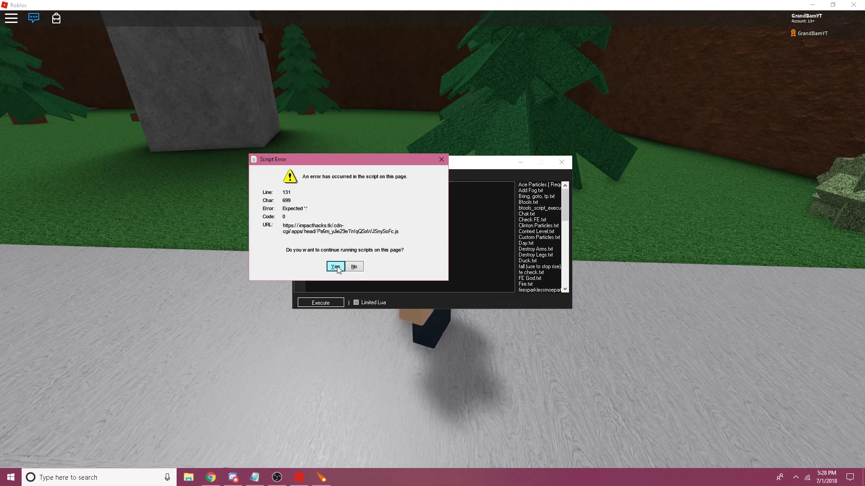
click(336, 267)
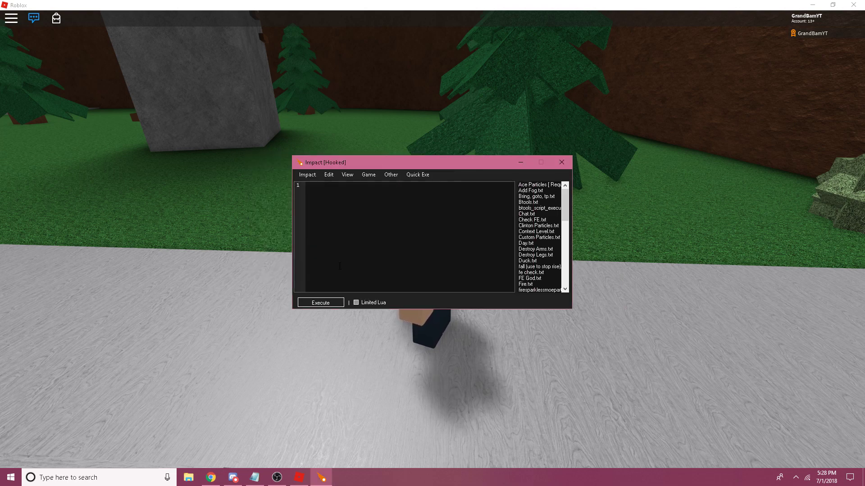
scroll(551, 224, down, 5)
scroll(550, 223, down, 5)
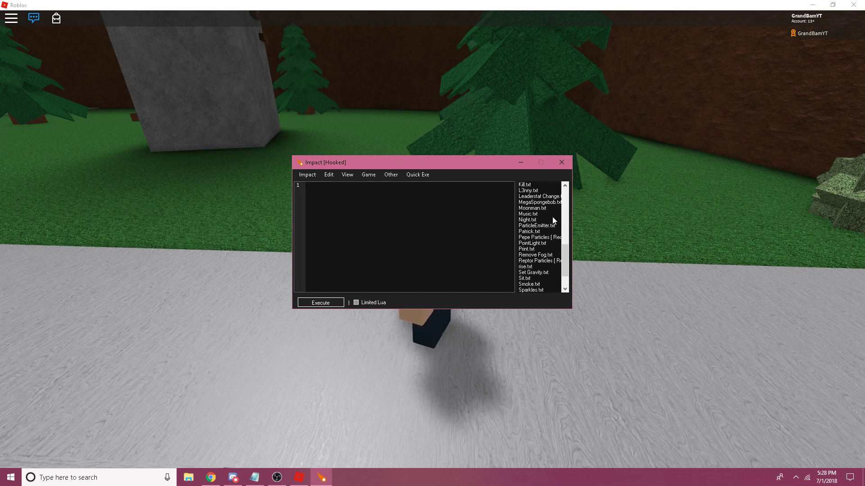
scroll(552, 217, down, 3)
click(367, 290)
scroll(541, 237, up, 5)
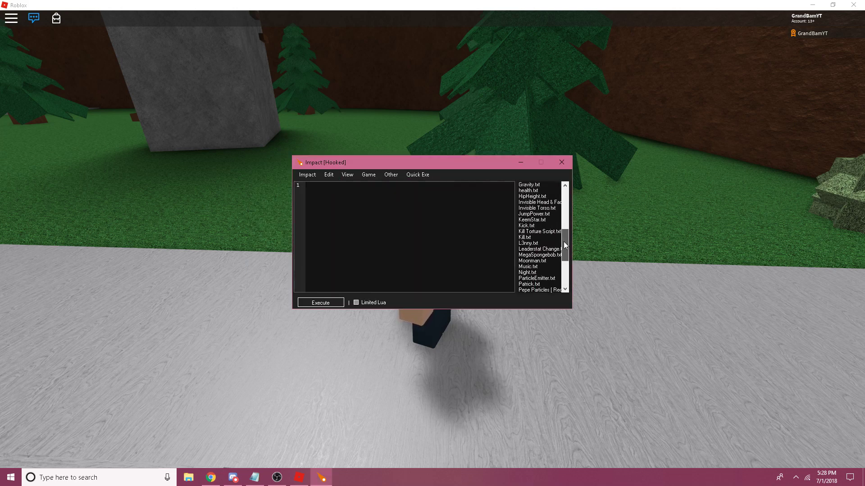
scroll(525, 242, up, 5)
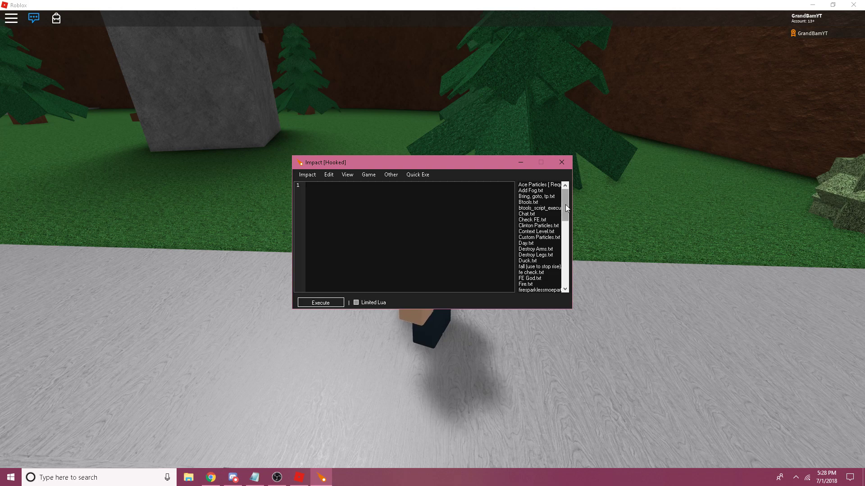
scroll(533, 240, down, 10)
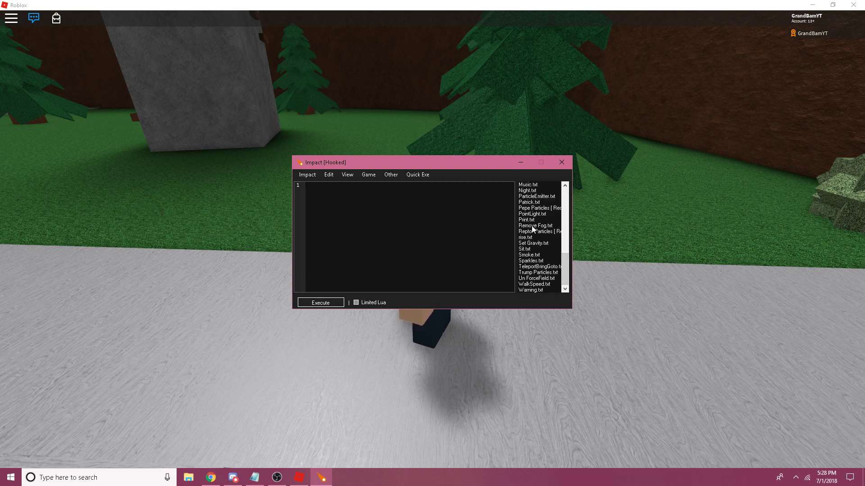
scroll(532, 231, up, 5)
scroll(532, 231, up, 5)
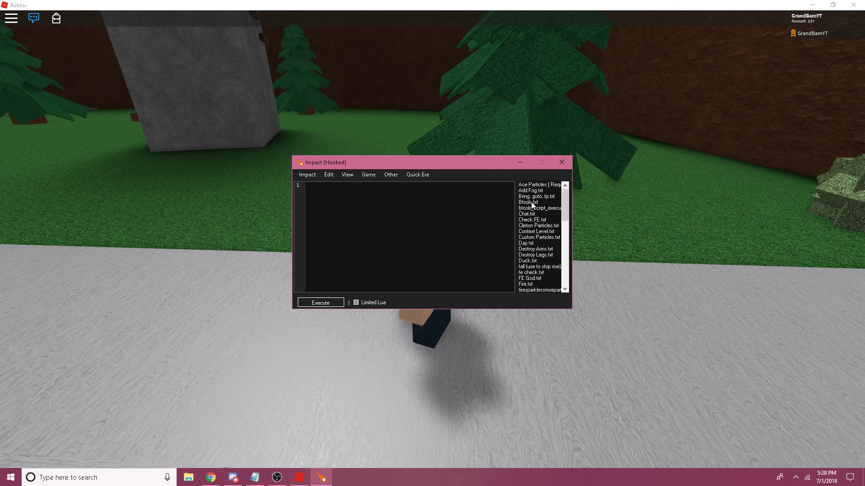
scroll(539, 220, down, 6)
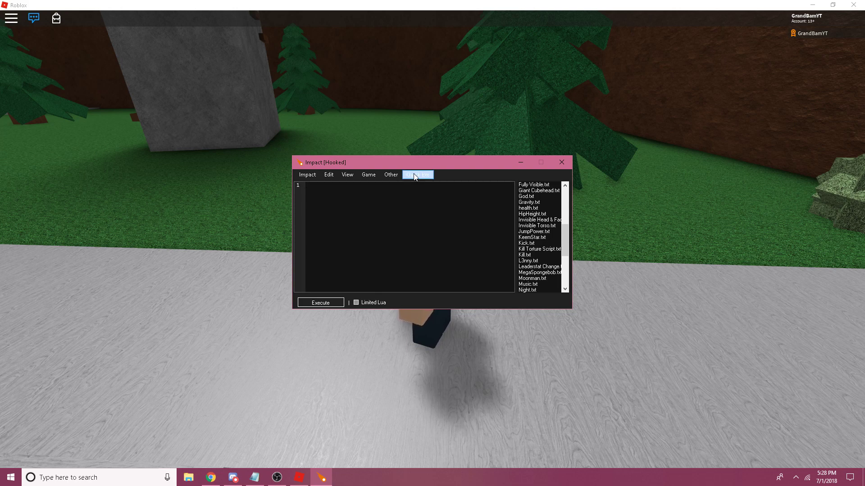
Reposition the executor, dismiss the script error and show the Quick Exe options
drag(425, 165, 626, 241)
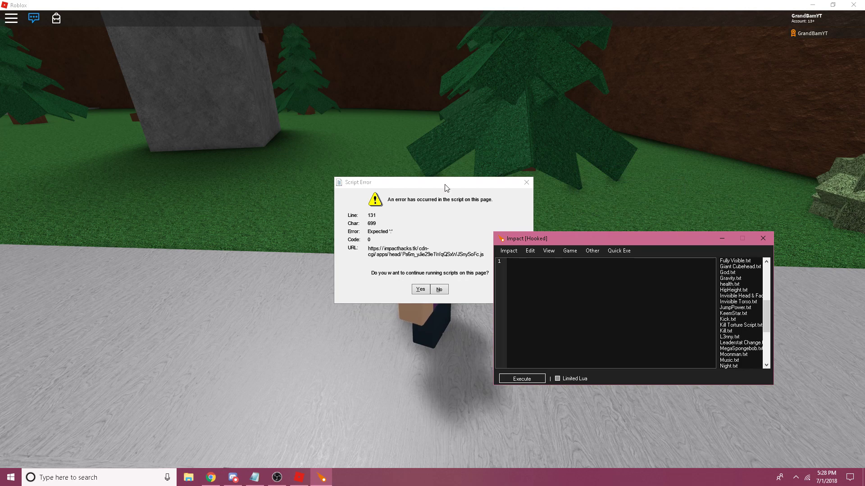
drag(453, 192, 349, 196)
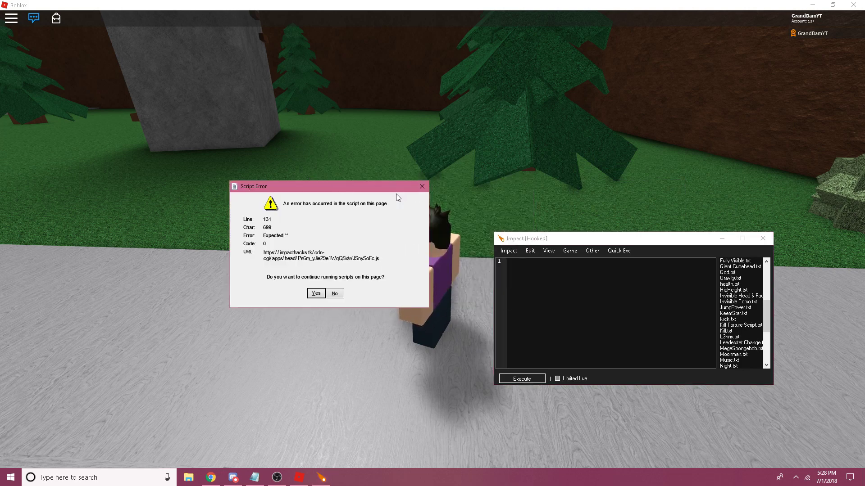
click(317, 294)
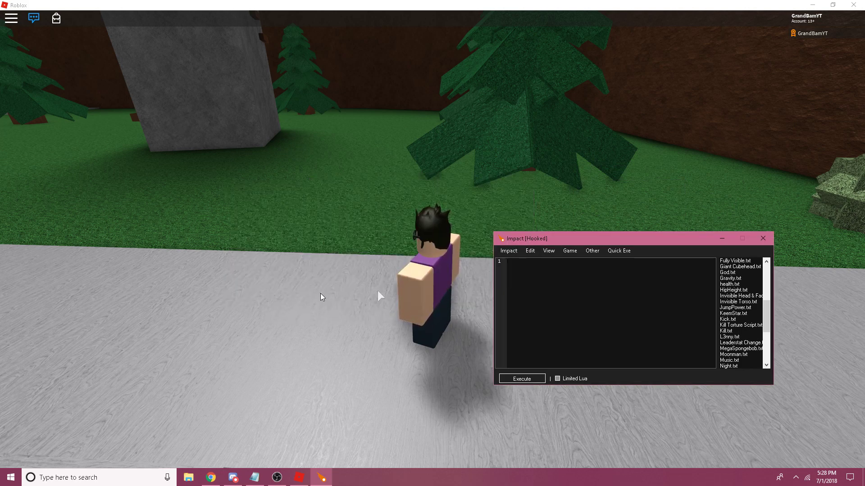
click(530, 251)
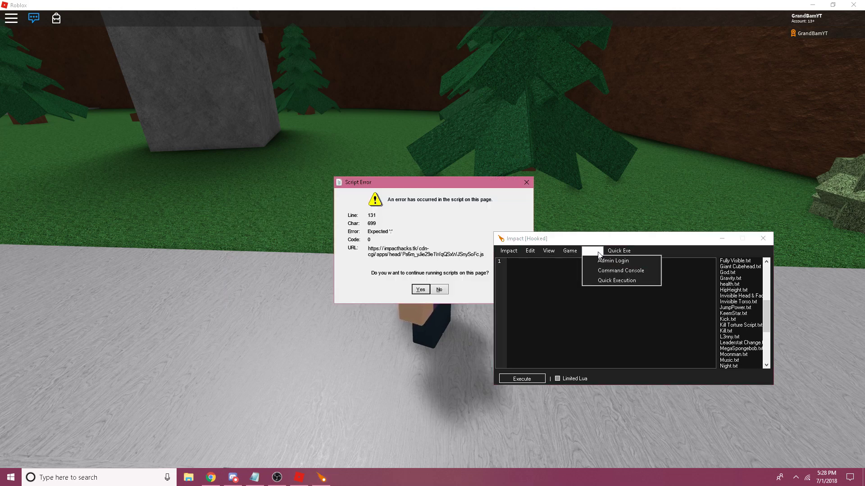
mouse_move(619, 251)
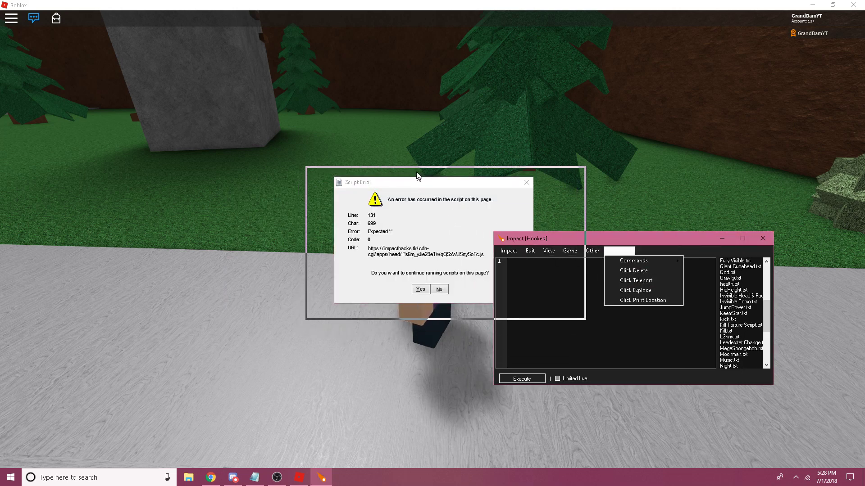
Pick Pepe Particles from the script list to load it into the editor
drag(612, 244, 426, 171)
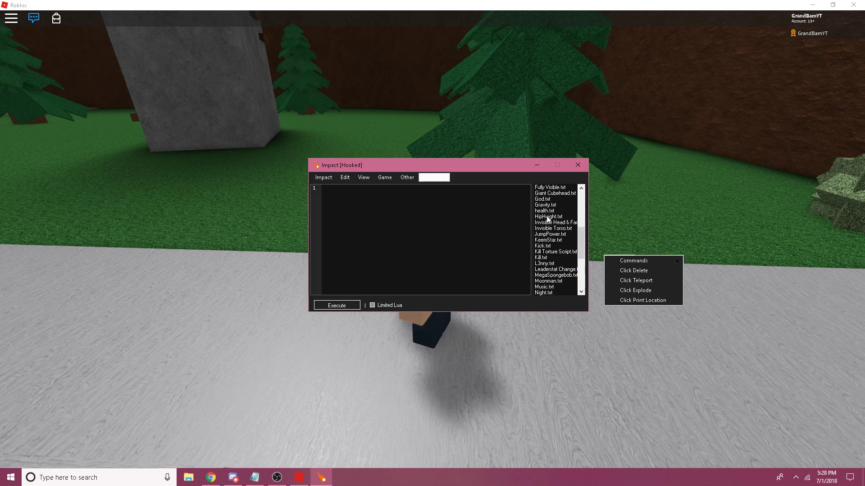
scroll(549, 248, down, 4)
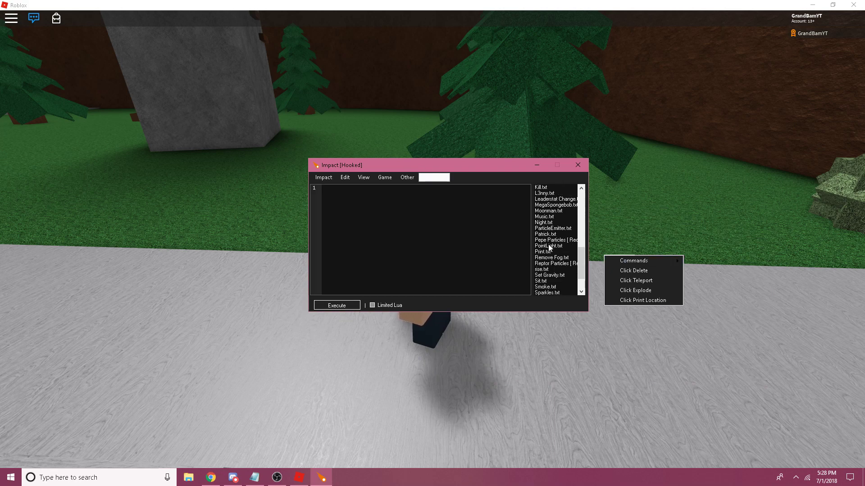
click(551, 241)
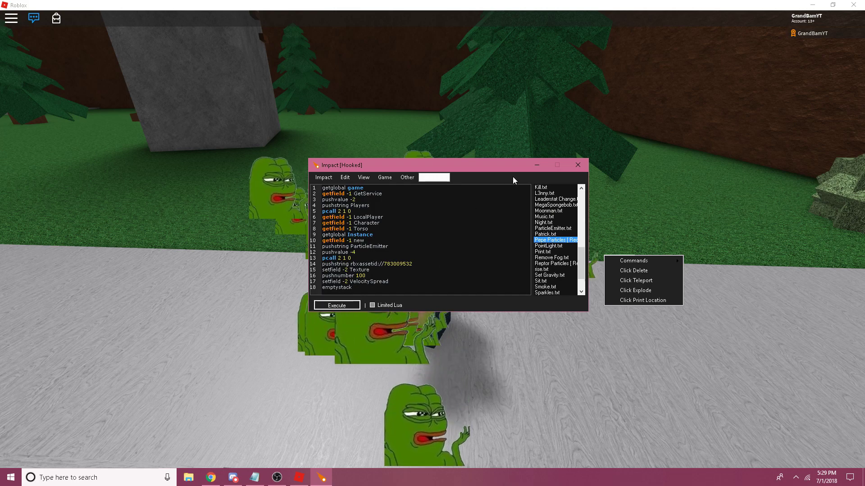
Dismiss the script error popups after running Pepe Particles
click(527, 184)
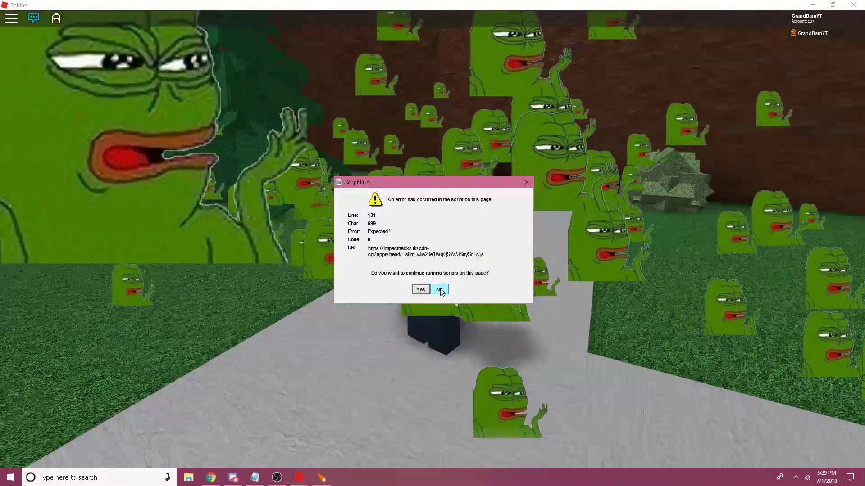
click(440, 290)
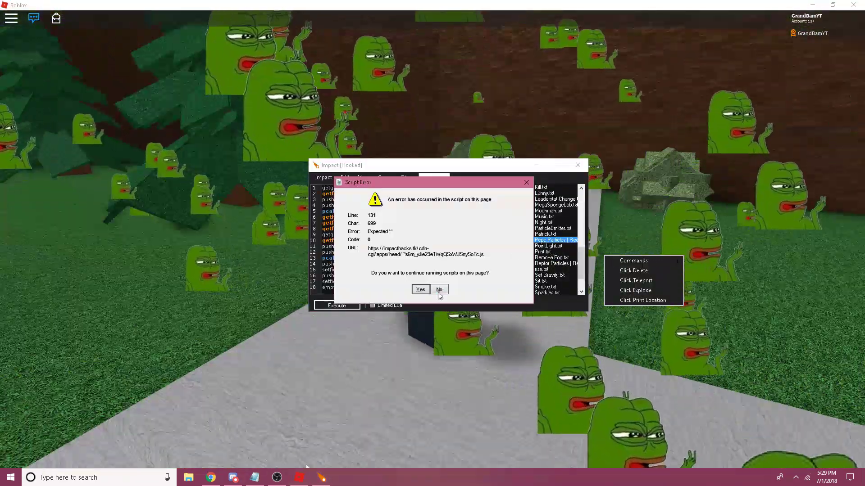
key(Return)
scroll(567, 231, up, 3)
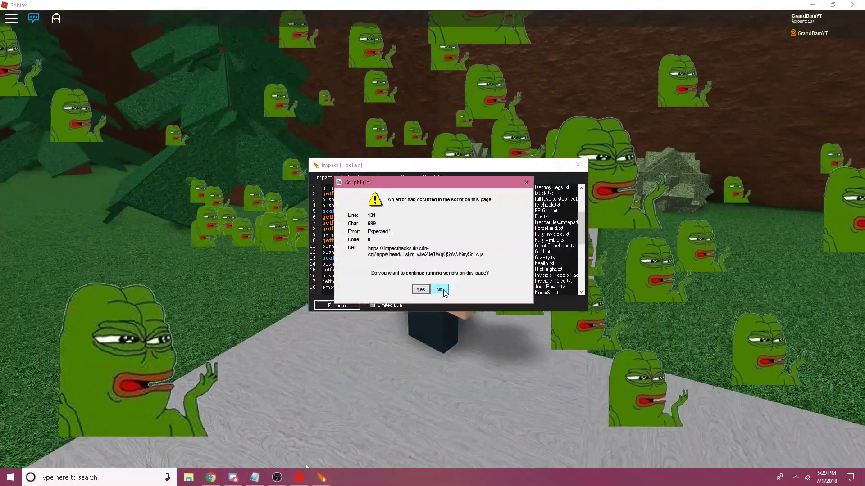
key(Return)
scroll(566, 231, up, 4)
Load and run Fire.txt, then ForceField.txt, dismissing the error popup
click(546, 216)
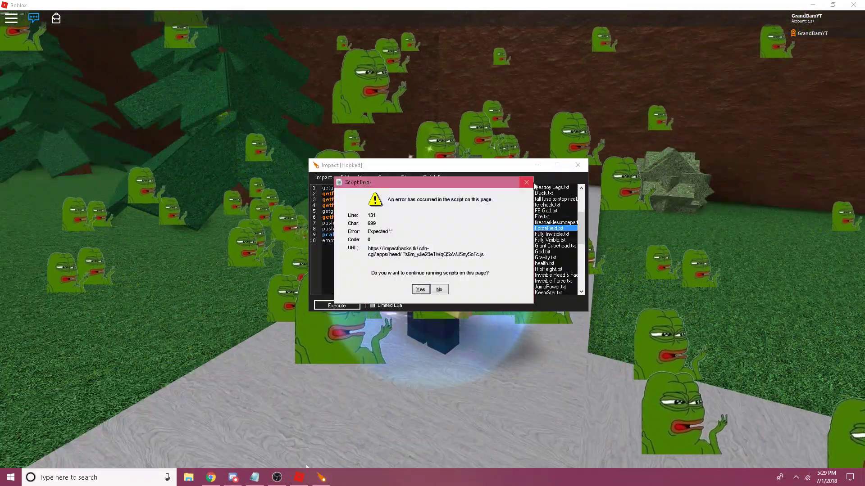
click(527, 183)
scroll(557, 266, down, 6)
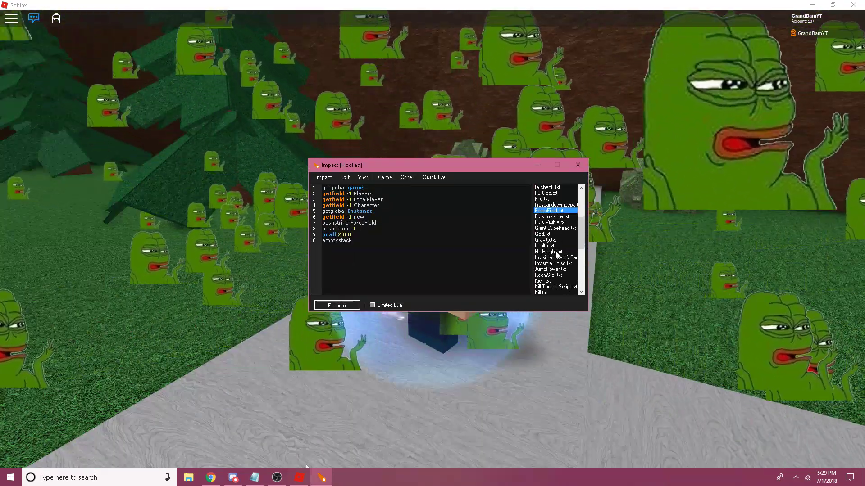
Load HipHeight.txt into the editor and execute it on the avatar
click(552, 252)
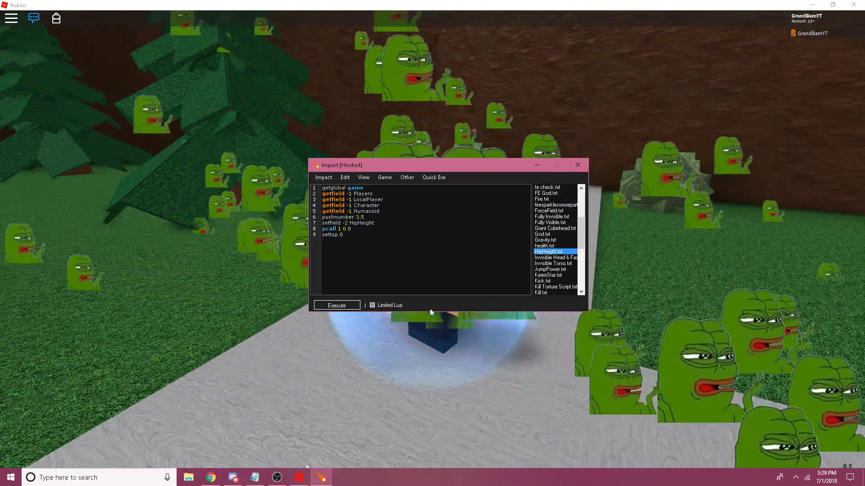
click(331, 305)
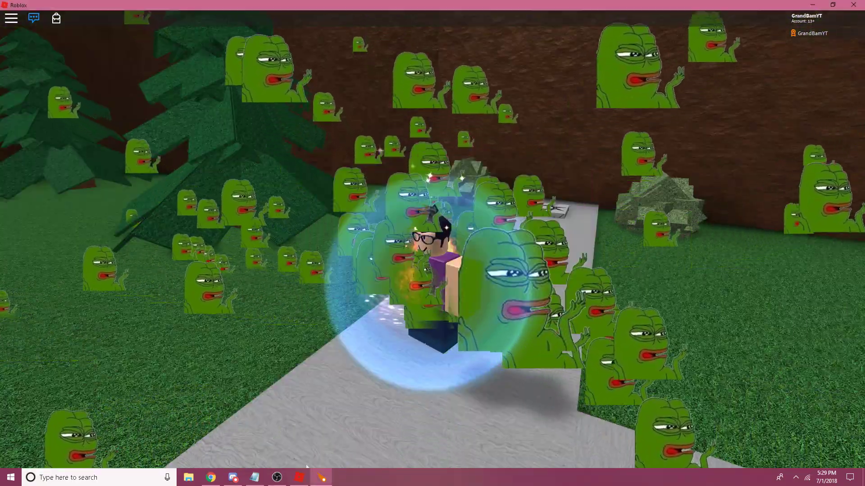
Walk toward the fountain, push the script error popup aside and close the executor window
key(s)
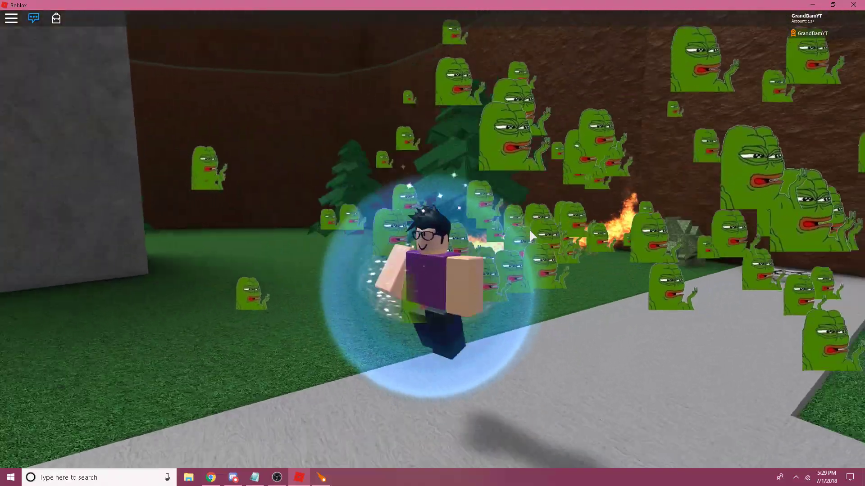
key(Left)
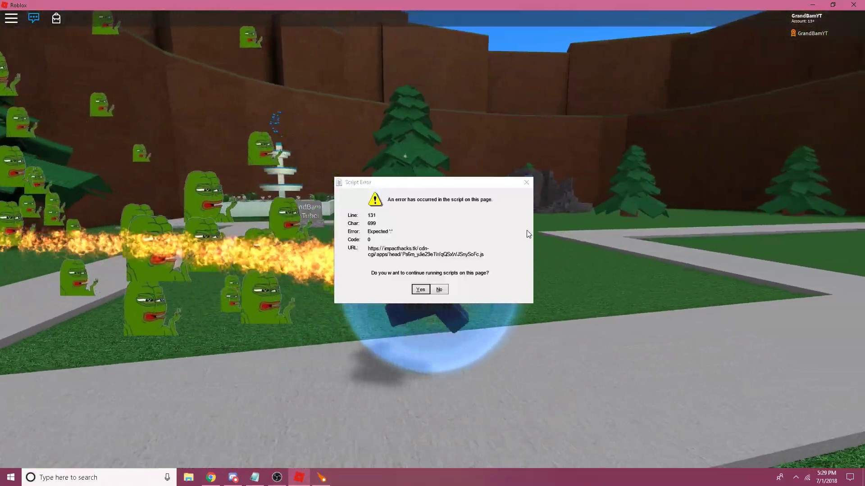
drag(486, 191, 635, 259)
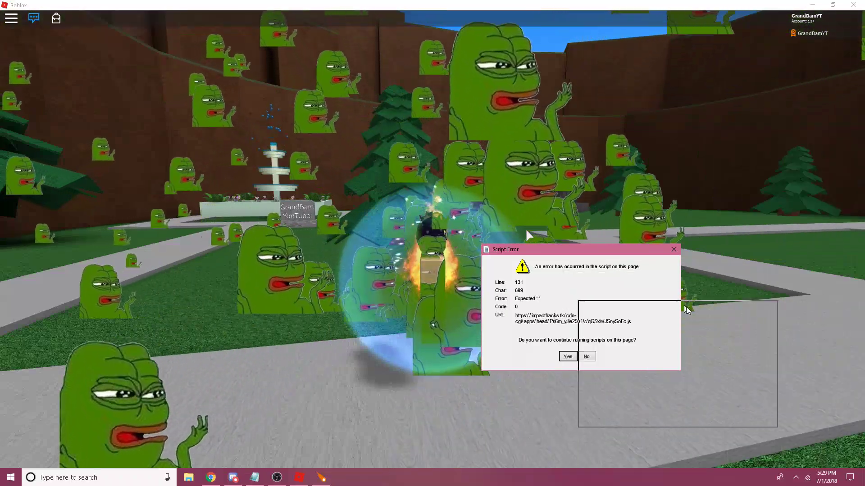
drag(686, 310, 736, 323)
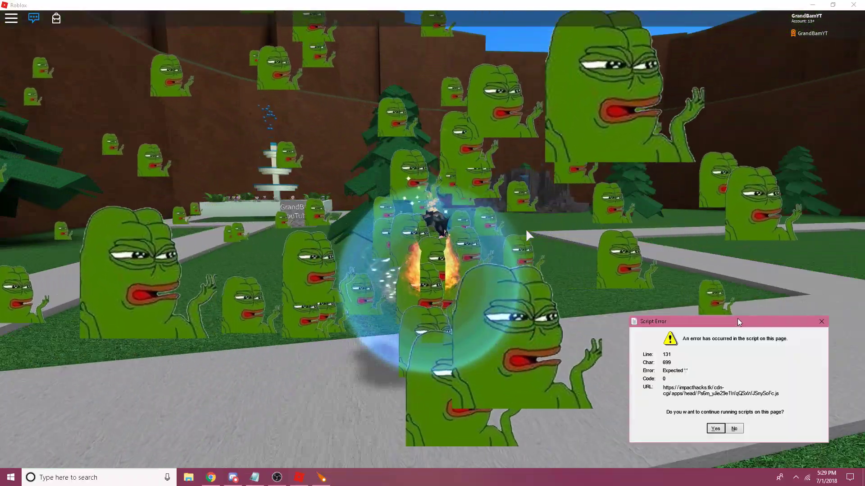
click(370, 466)
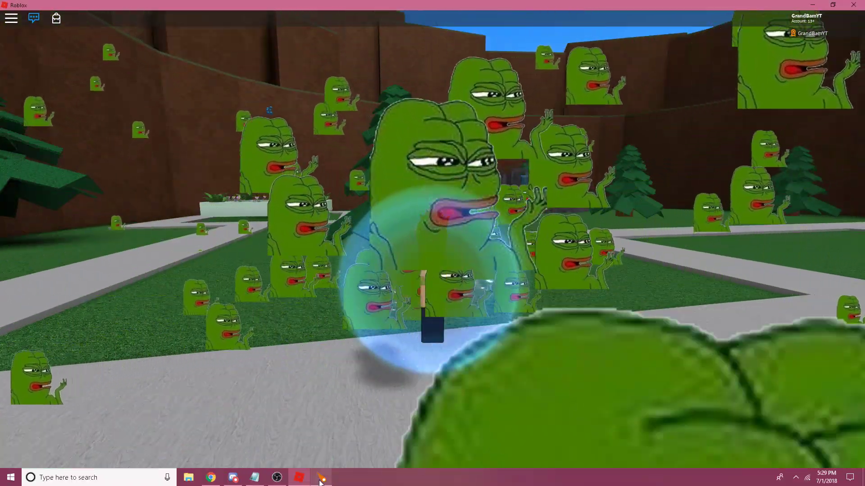
click(321, 478)
click(580, 164)
Run the fire-trailed, force-fielded avatar along the tree-lined path and across the grass
key(w)
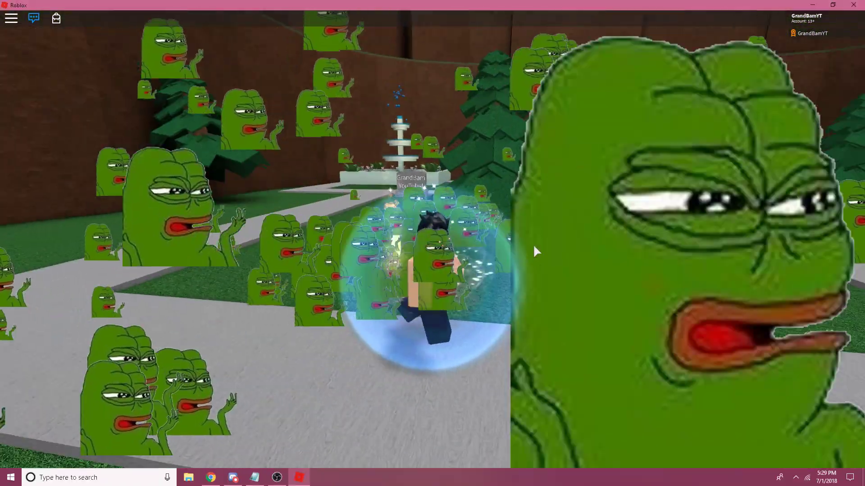
key(w)
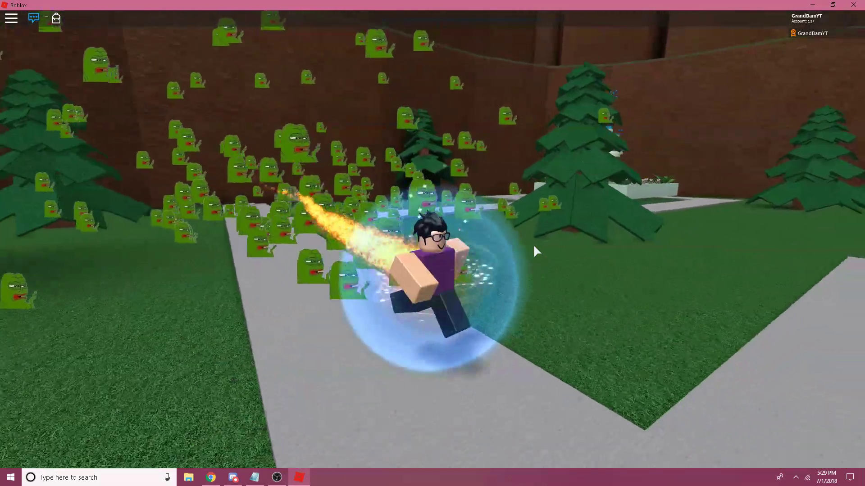
key(w)
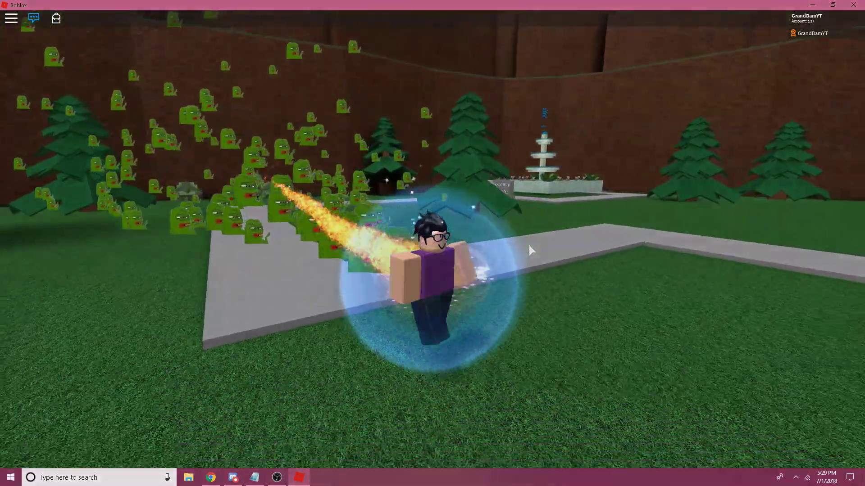